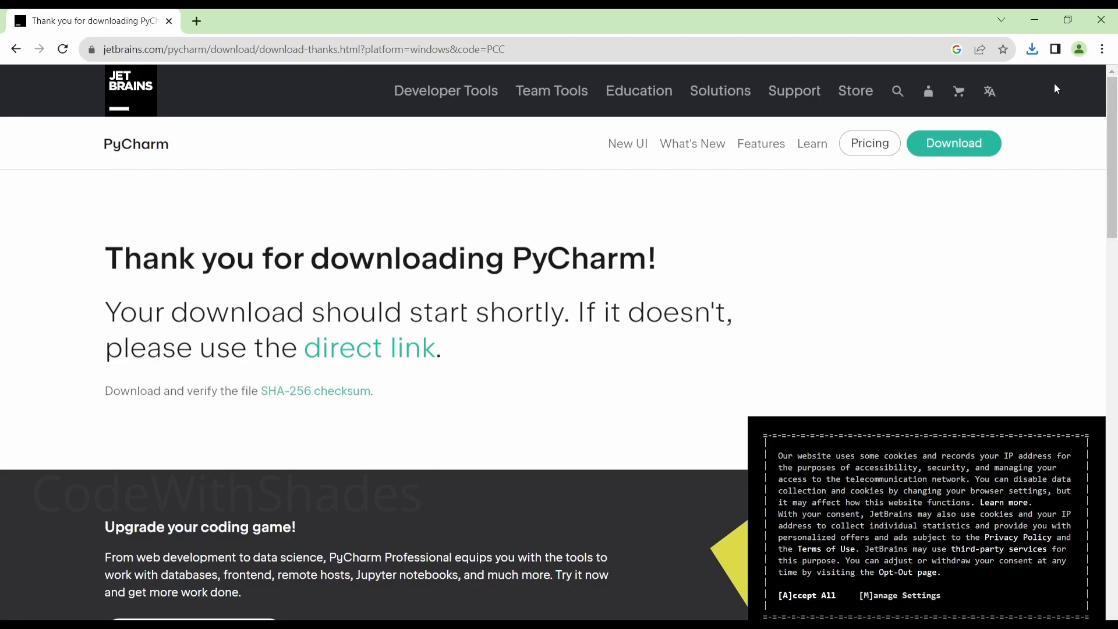
Open the downloaded pycharm-community-2023.2.1.exe from its folder and choose to install it despite the app not being Microsoft-verified
{"action": "left_click", "coordinate": [1032, 50]}
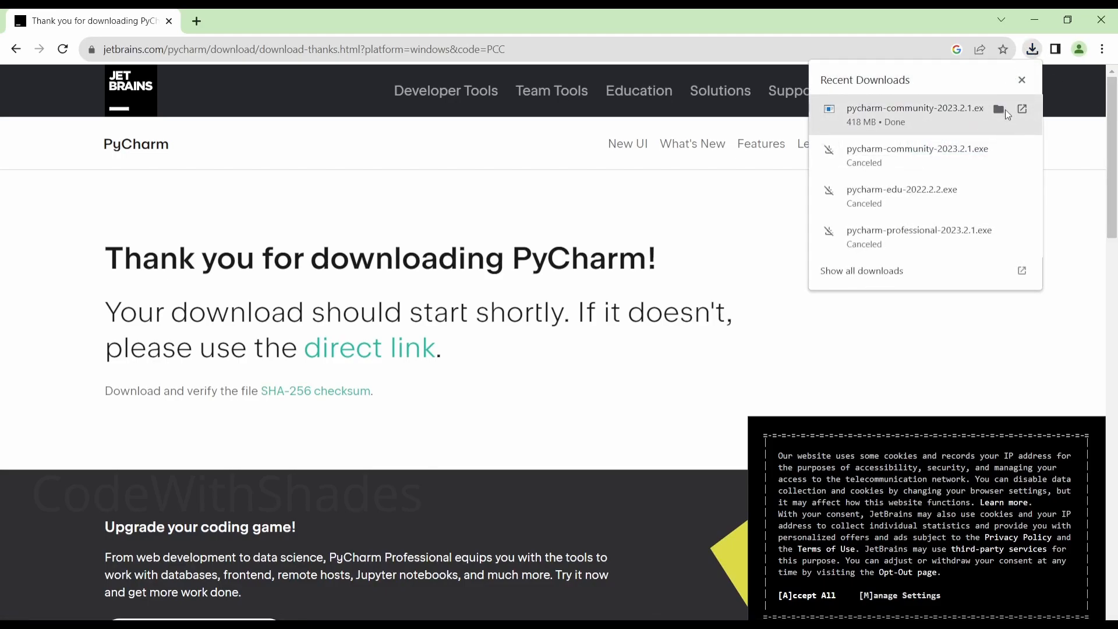
{"action": "left_click", "coordinate": [1000, 110]}
{"action": "double_click", "coordinate": [318, 125]}
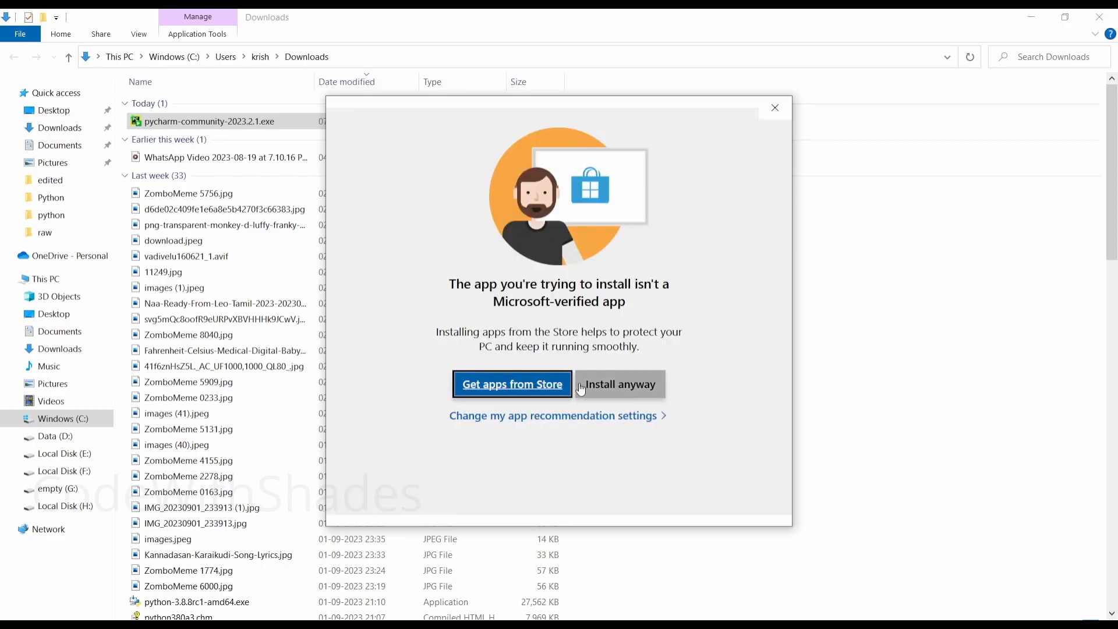
{"action": "left_click", "coordinate": [613, 392]}
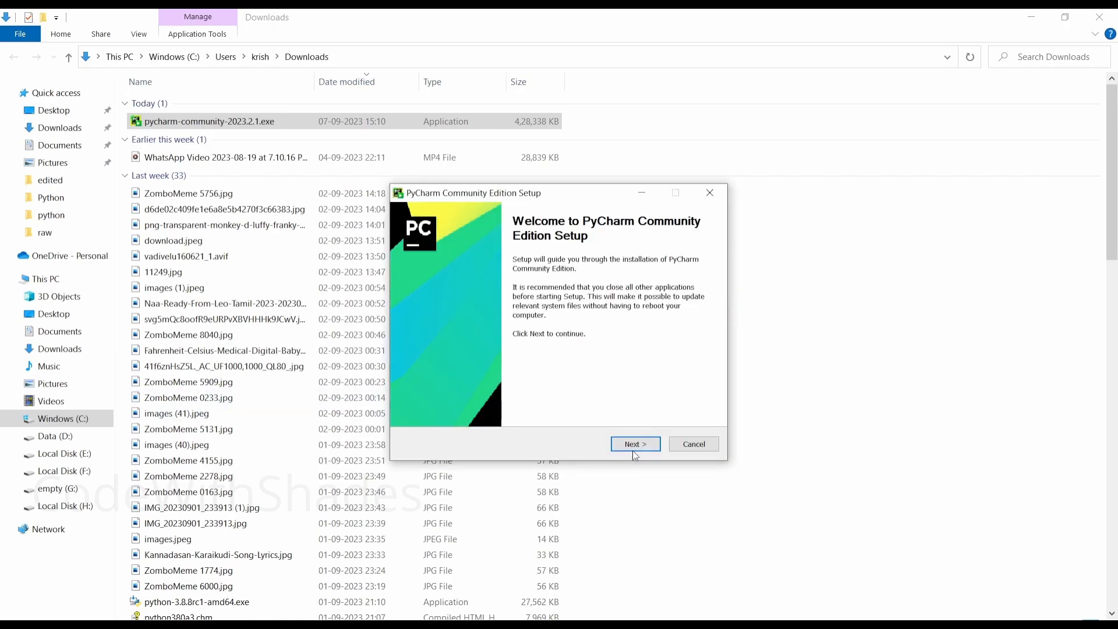
Set the setup's destination to the software folder on the Data (D:) drive
{"action": "left_click", "coordinate": [634, 445]}
{"action": "left_click", "coordinate": [634, 444]}
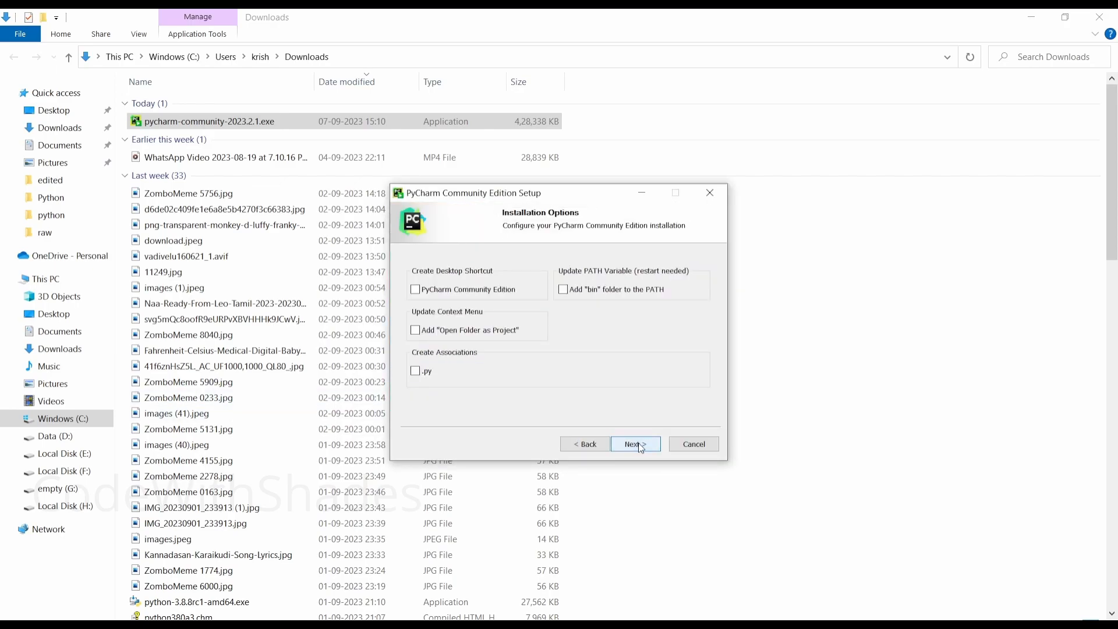
{"action": "left_click", "coordinate": [607, 447]}
{"action": "left_click", "coordinate": [666, 362]}
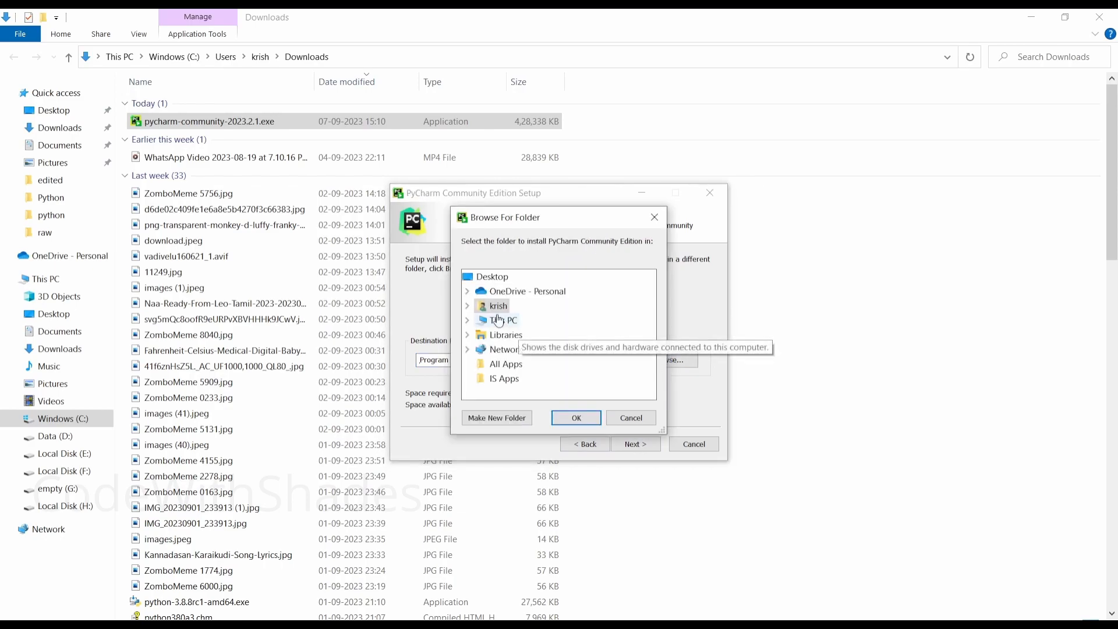
{"action": "left_click", "coordinate": [468, 306]}
{"action": "left_click", "coordinate": [467, 279]}
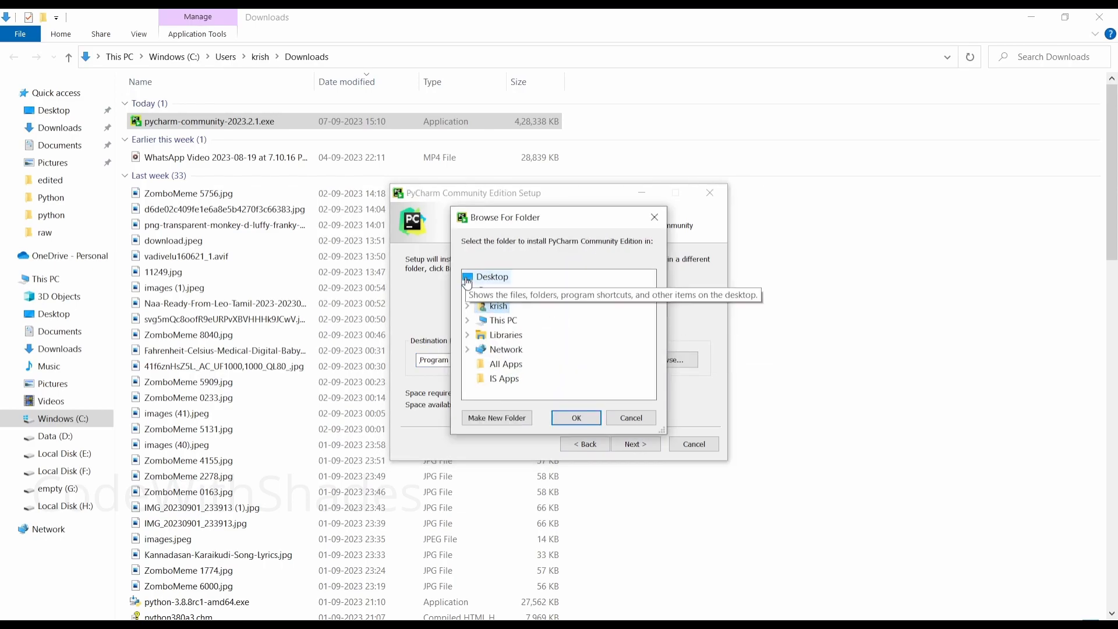
{"action": "left_click", "coordinate": [468, 320]}
{"action": "scroll", "coordinate": [550, 370], "scroll_direction": "down", "scroll_amount": 2}
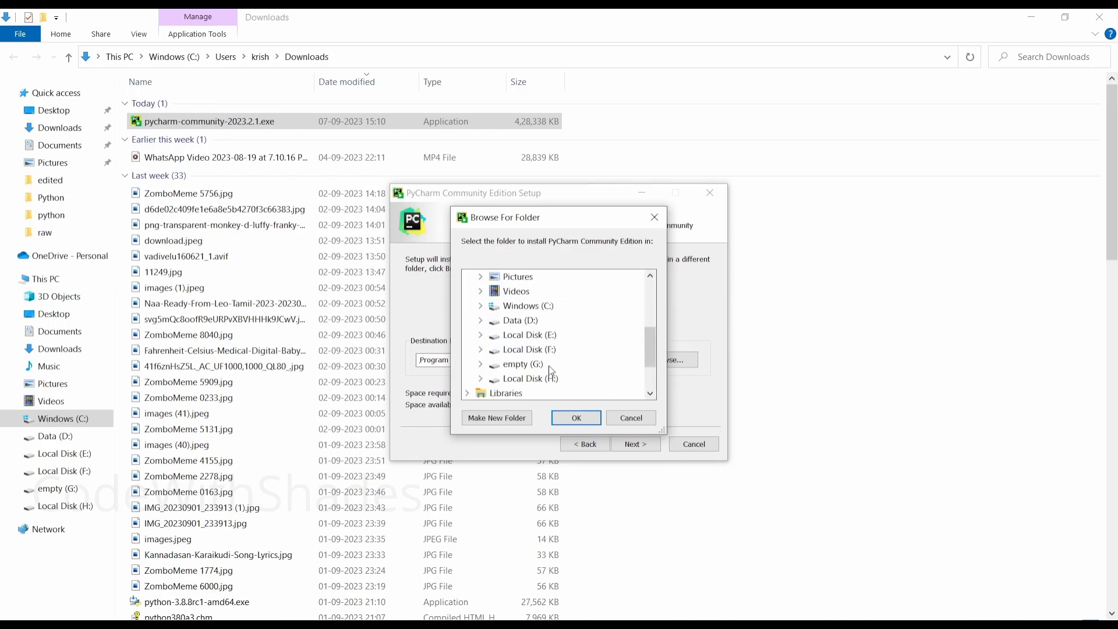
{"action": "double_click", "coordinate": [510, 320]}
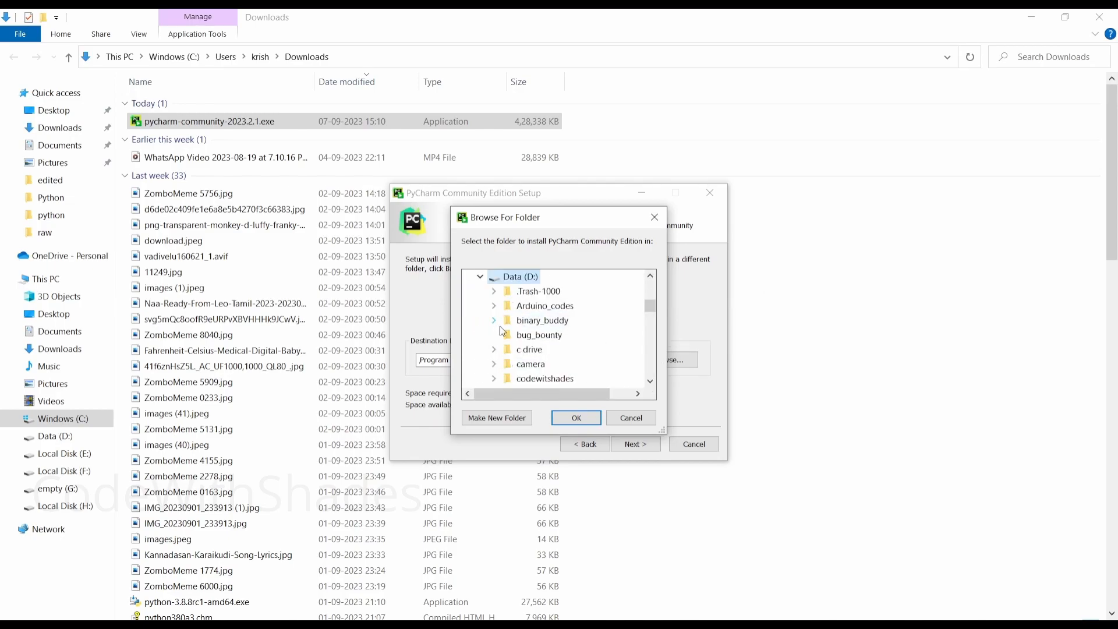
{"action": "left_click", "coordinate": [650, 381]}
{"action": "left_click", "coordinate": [650, 382]}
{"action": "left_click", "coordinate": [650, 382]}
{"action": "left_click", "coordinate": [651, 381]}
{"action": "scroll", "coordinate": [653, 389], "scroll_direction": "down", "scroll_amount": 7}
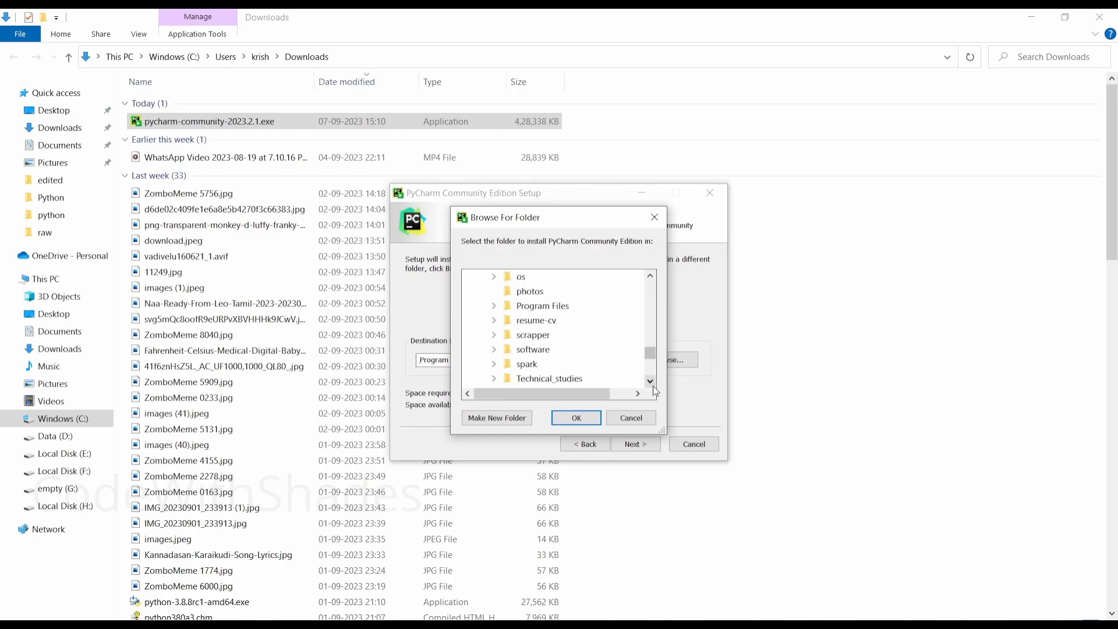
{"action": "double_click", "coordinate": [558, 349]}
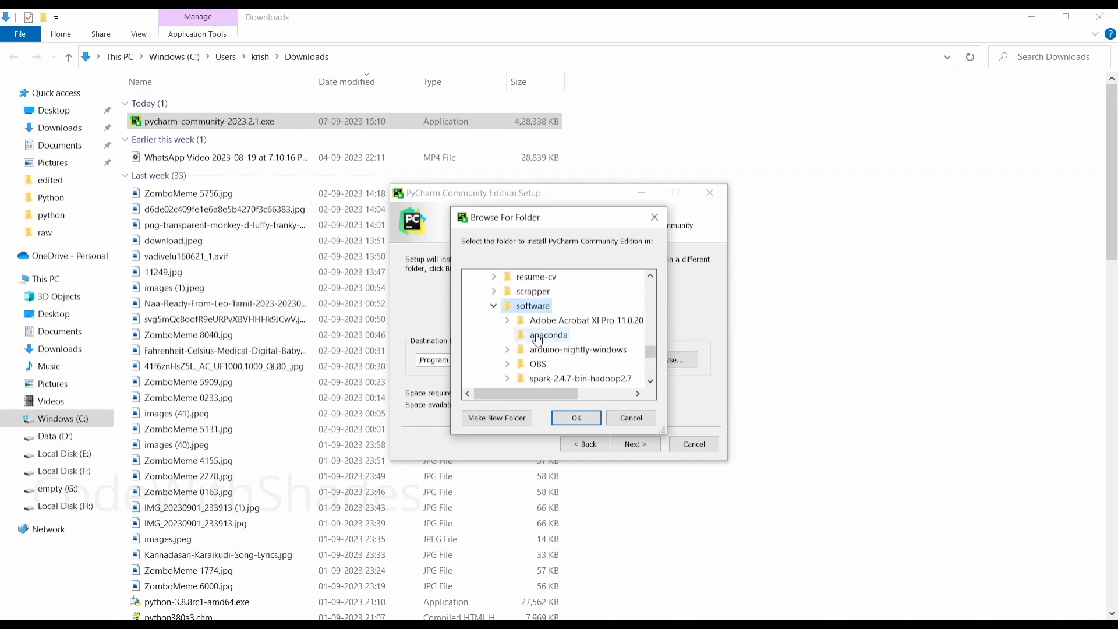
{"action": "left_click", "coordinate": [576, 420]}
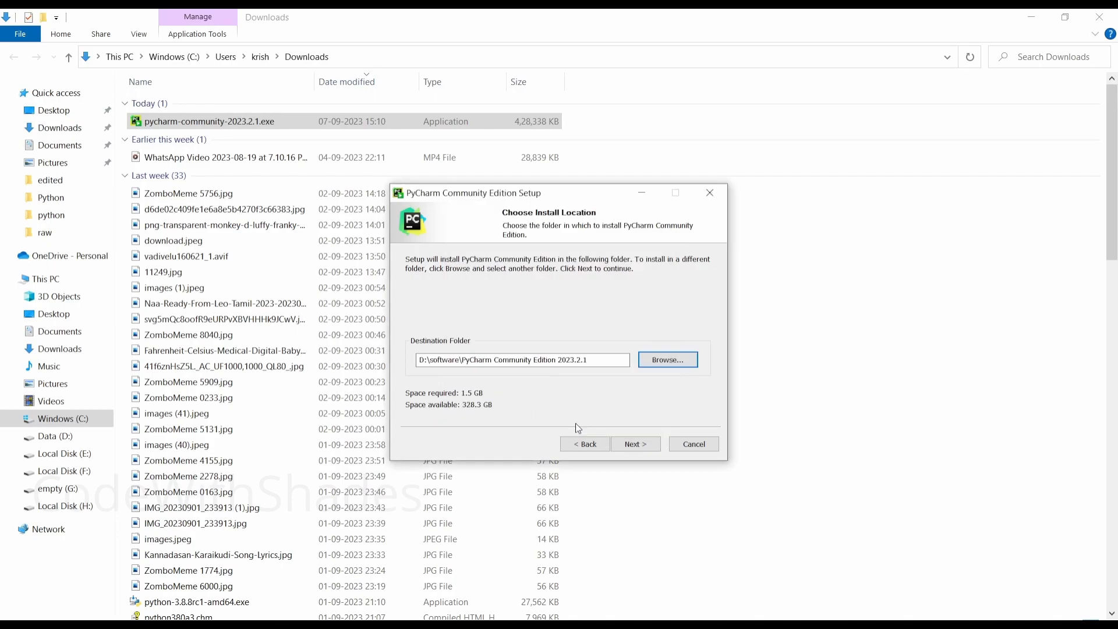
Enable the desktop shortcut, "Open Folder as Project", .py association and "bin" PATH options, and start installing with the JetBrains Start Menu folder
{"action": "left_click", "coordinate": [635, 444]}
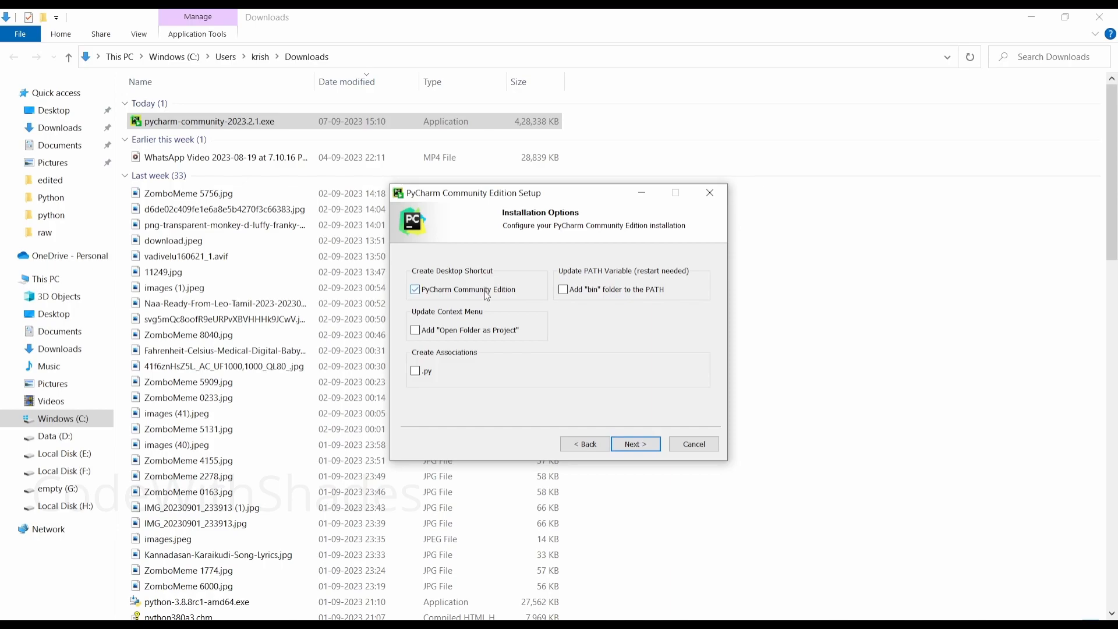
{"action": "left_click", "coordinate": [429, 334]}
{"action": "left_click", "coordinate": [434, 379]}
{"action": "left_click", "coordinate": [594, 291]}
{"action": "left_click", "coordinate": [644, 442]}
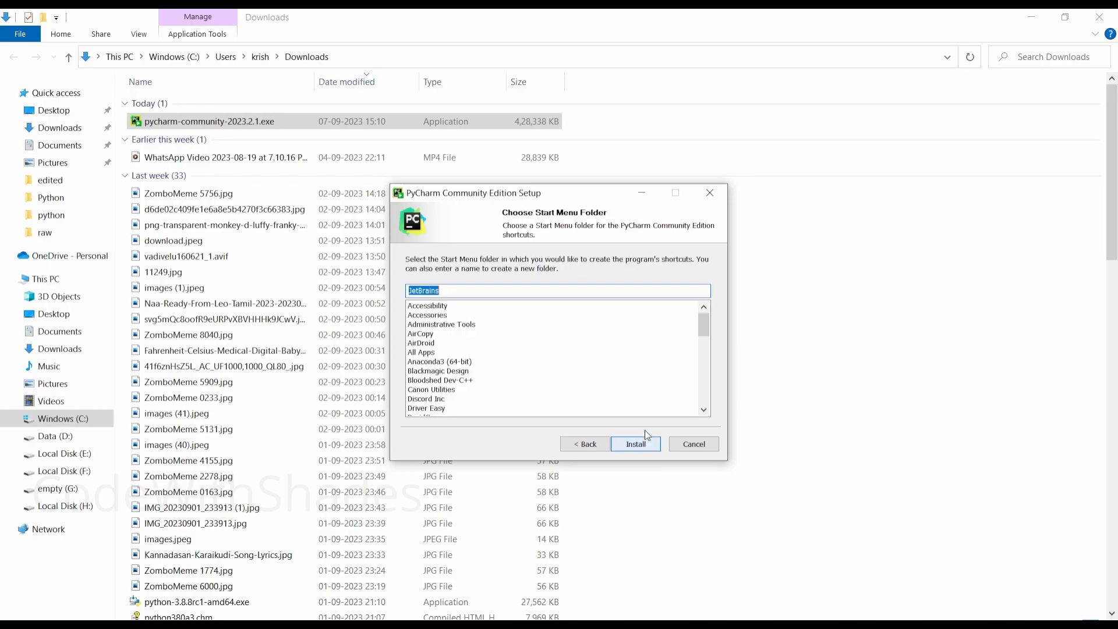
{"action": "left_click", "coordinate": [643, 444]}
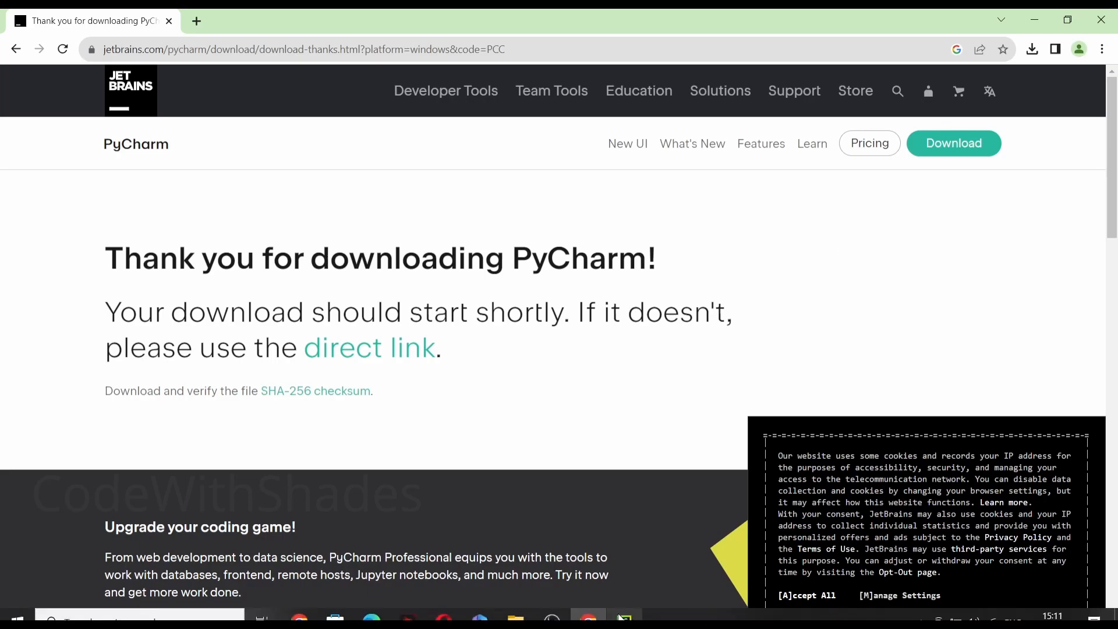
Bring the PyCharm setup window back up and finish the completed installation with the Reboot now option
{"action": "left_click", "coordinate": [624, 618]}
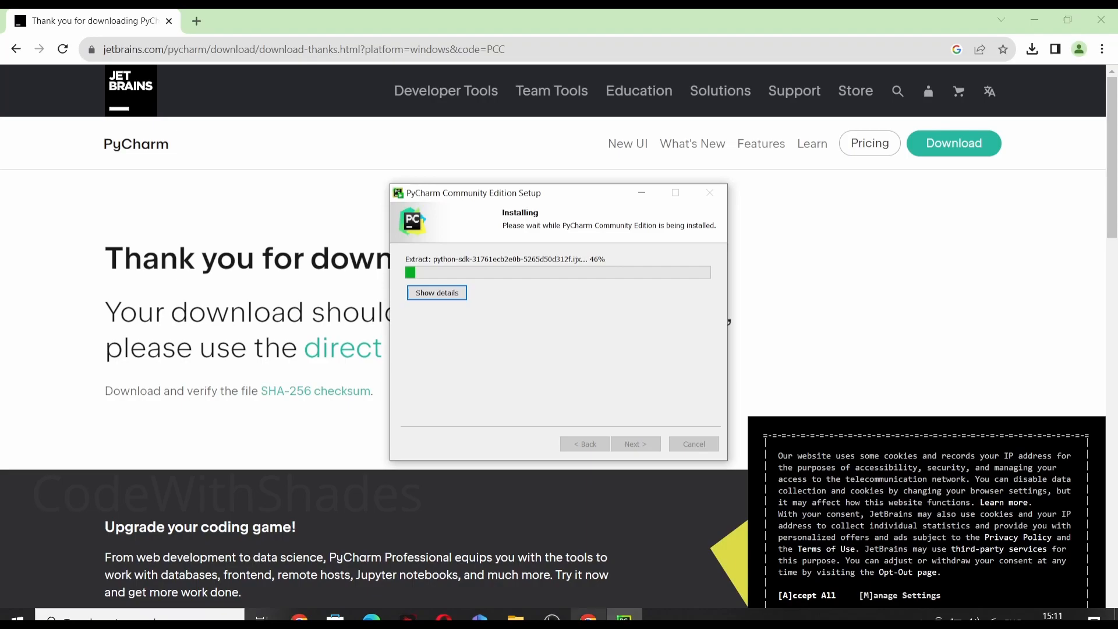
{"action": "mouse_move", "coordinate": [552, 618]}
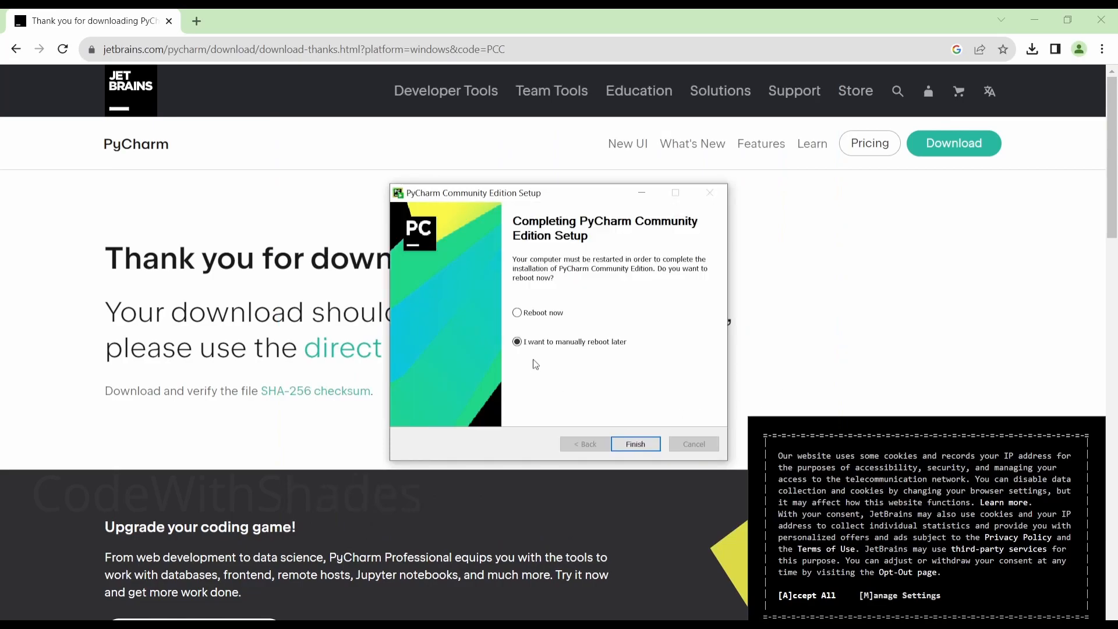
{"action": "left_click", "coordinate": [548, 317]}
{"action": "left_click", "coordinate": [626, 446]}
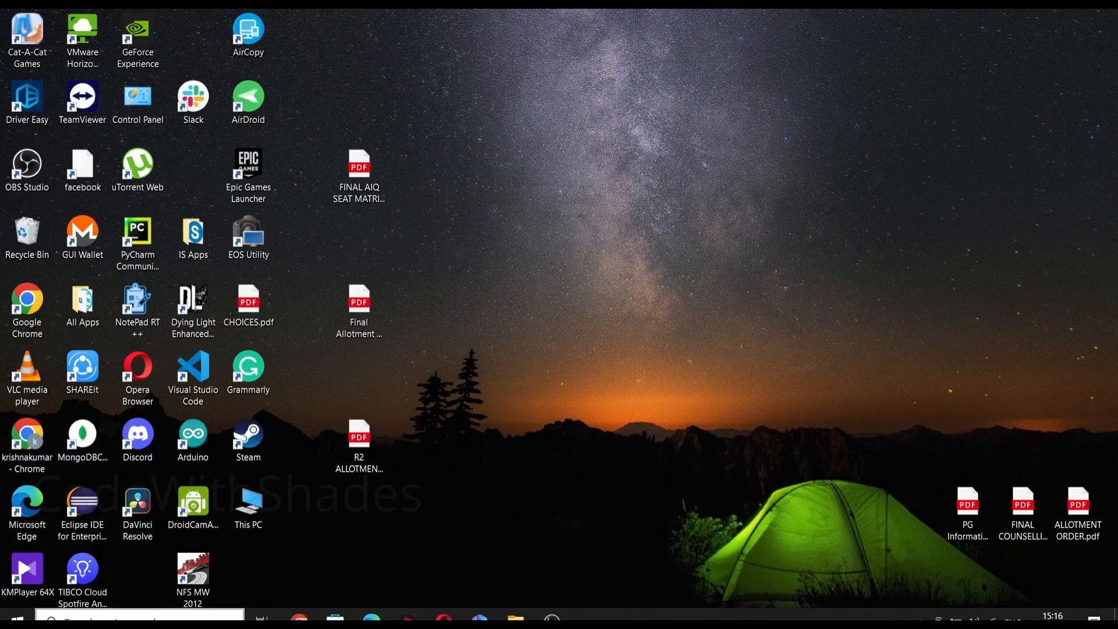
Launch PyCharm Community Edition 2023.2.1 and accept the terms of its user agreement
{"action": "left_click", "coordinate": [140, 617]}
{"action": "type", "text": "pyc"}
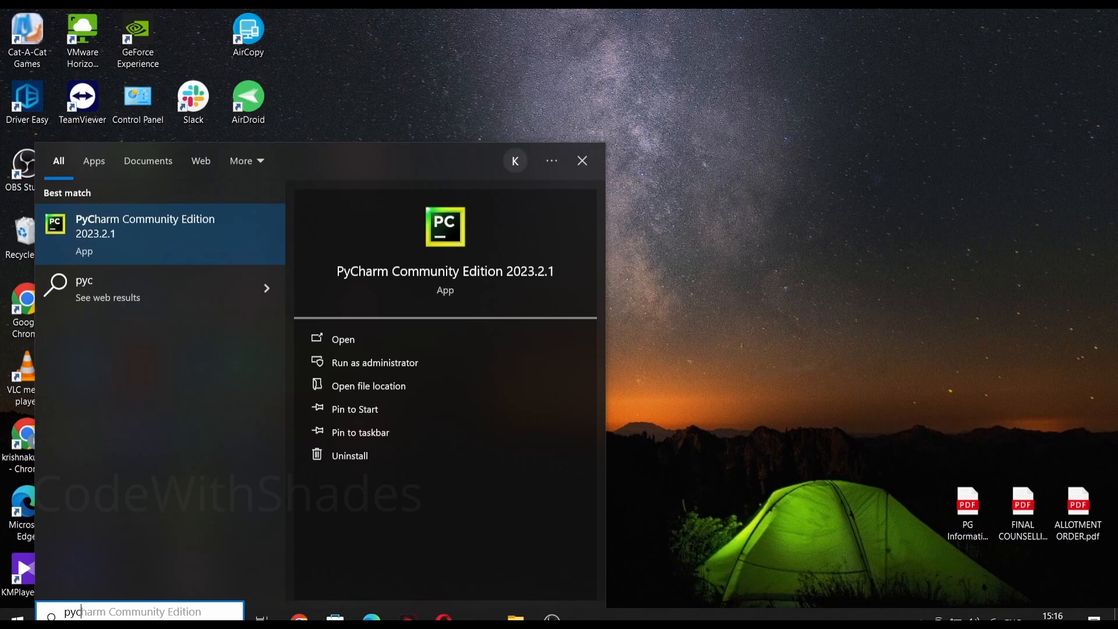
{"action": "key", "text": "Return"}
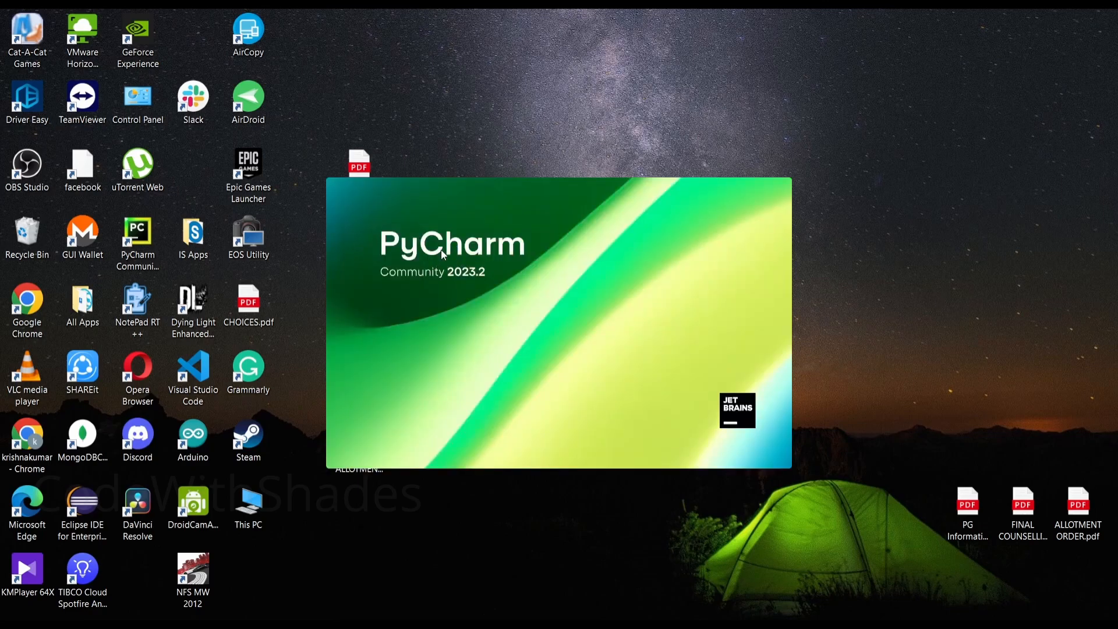
{"action": "left_click", "coordinate": [394, 440]}
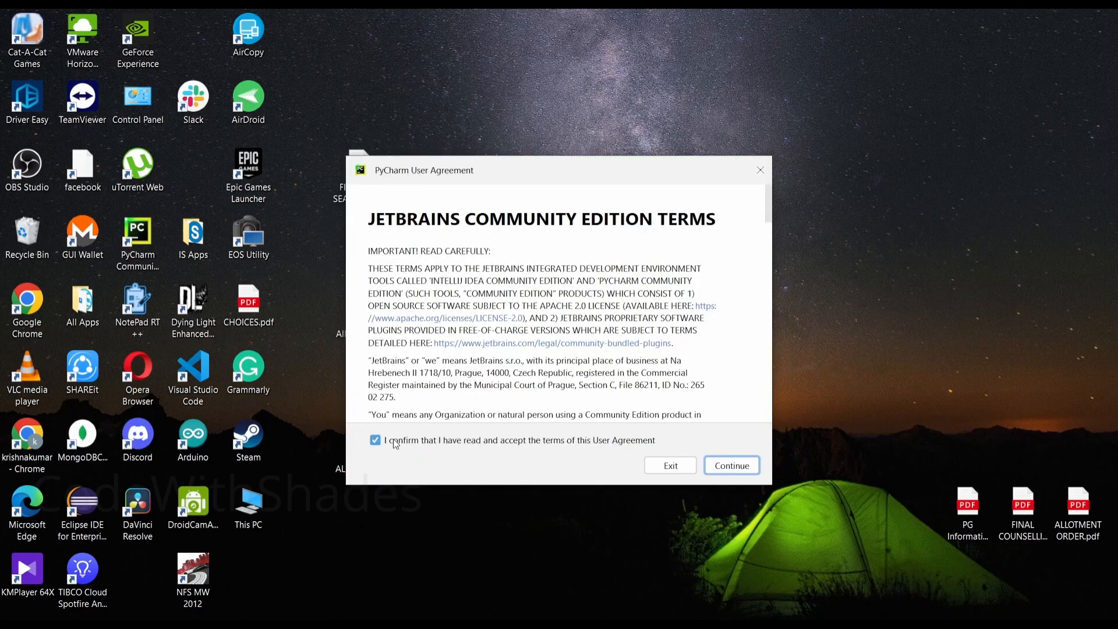
{"action": "left_click", "coordinate": [722, 468]}
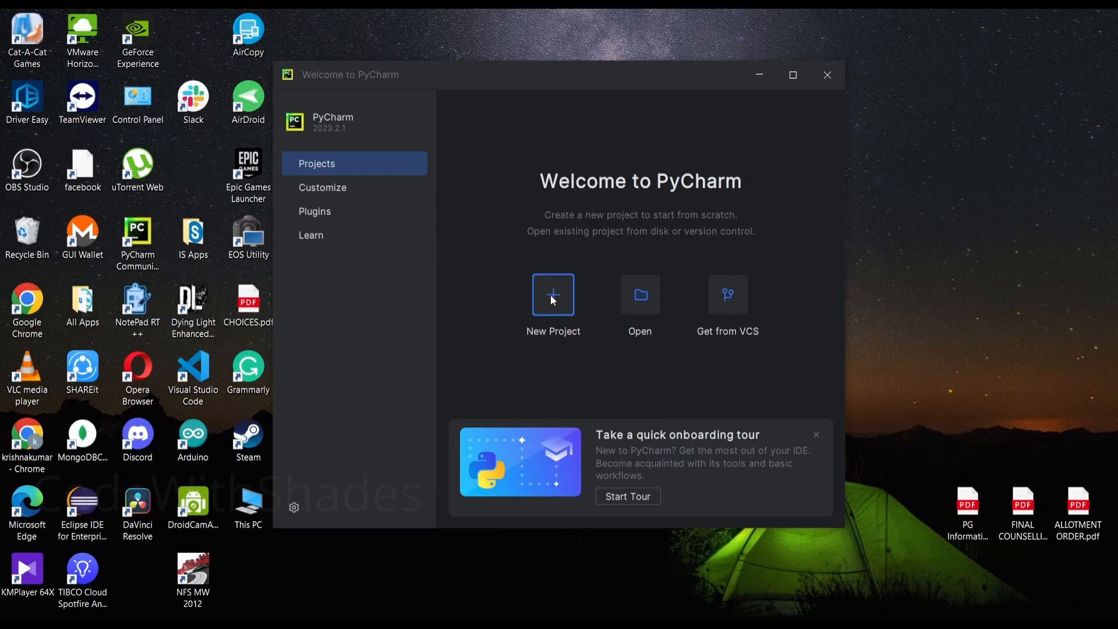
Create a new project pythonProject1 with a Virtualenv environment, the python3.9 base interpreter and a main.py welcome script, and maximize its window
{"action": "left_click", "coordinate": [799, 81]}
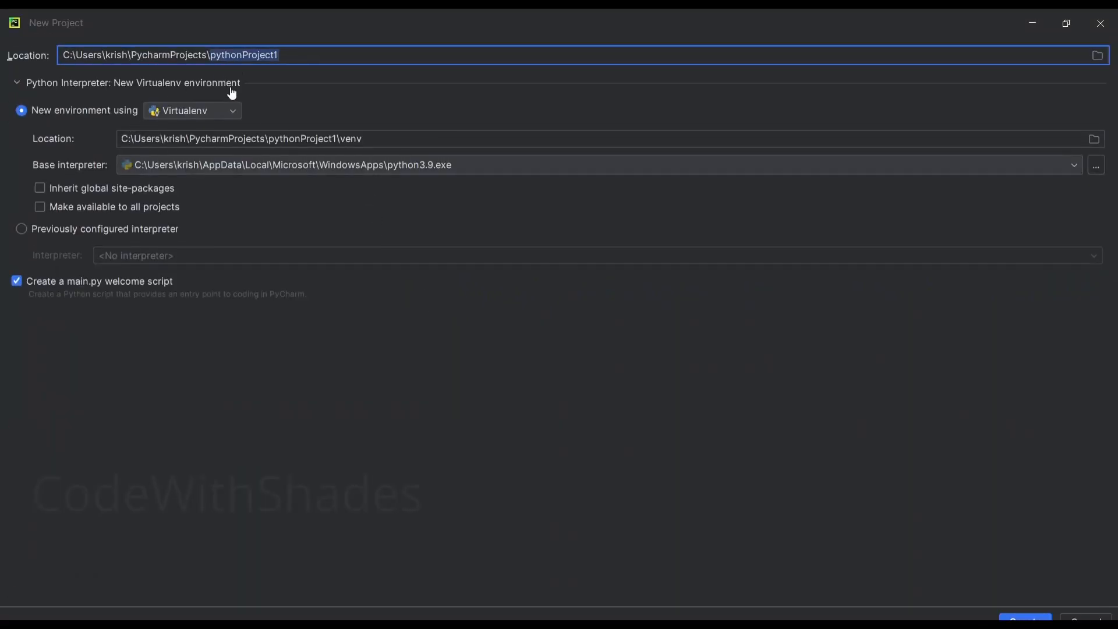
{"action": "left_click", "coordinate": [238, 116]}
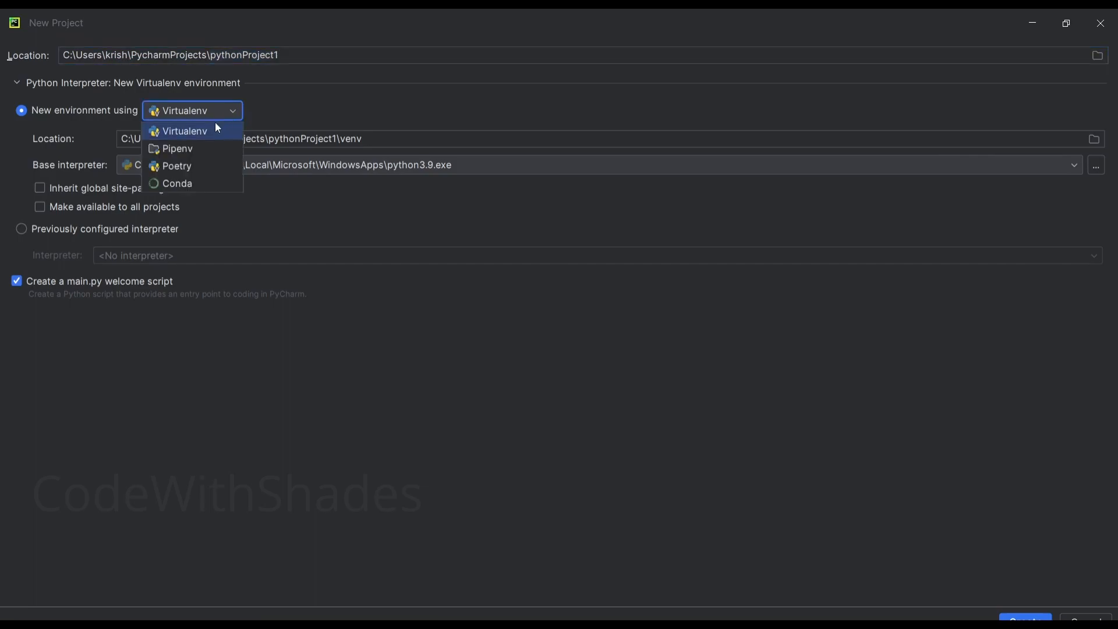
{"action": "left_click", "coordinate": [238, 113]}
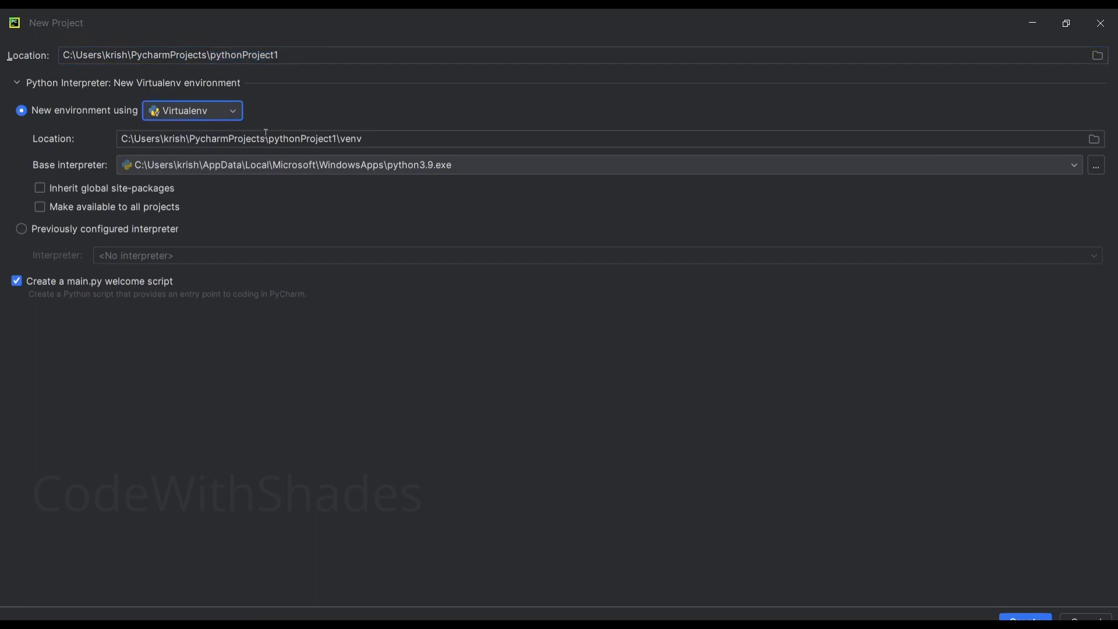
{"action": "left_click", "coordinate": [353, 143]}
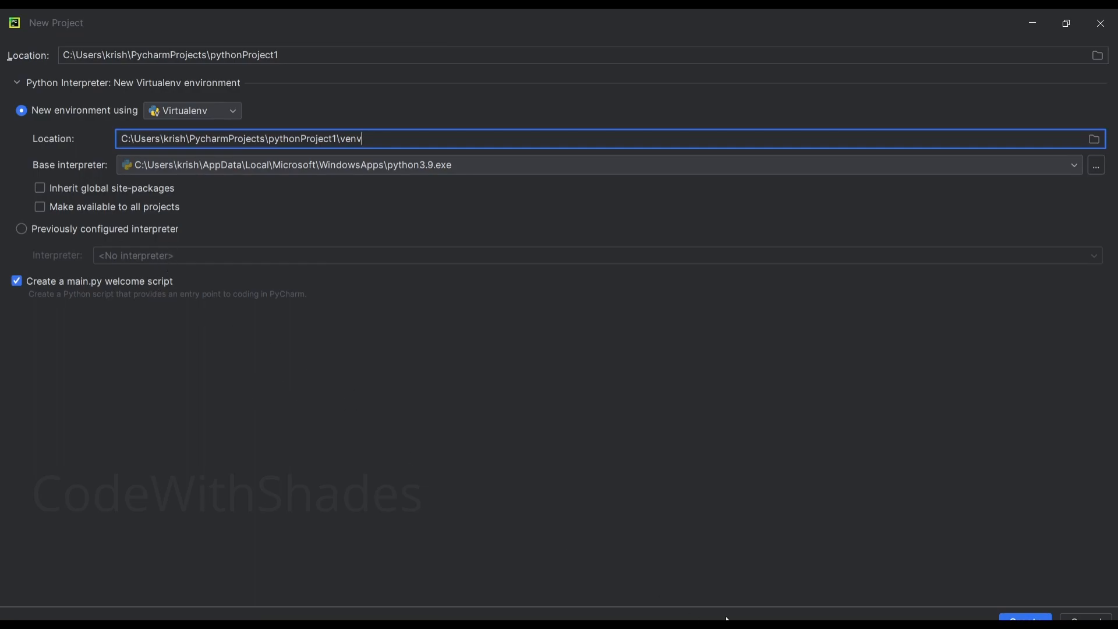
{"action": "left_click", "coordinate": [1025, 618]}
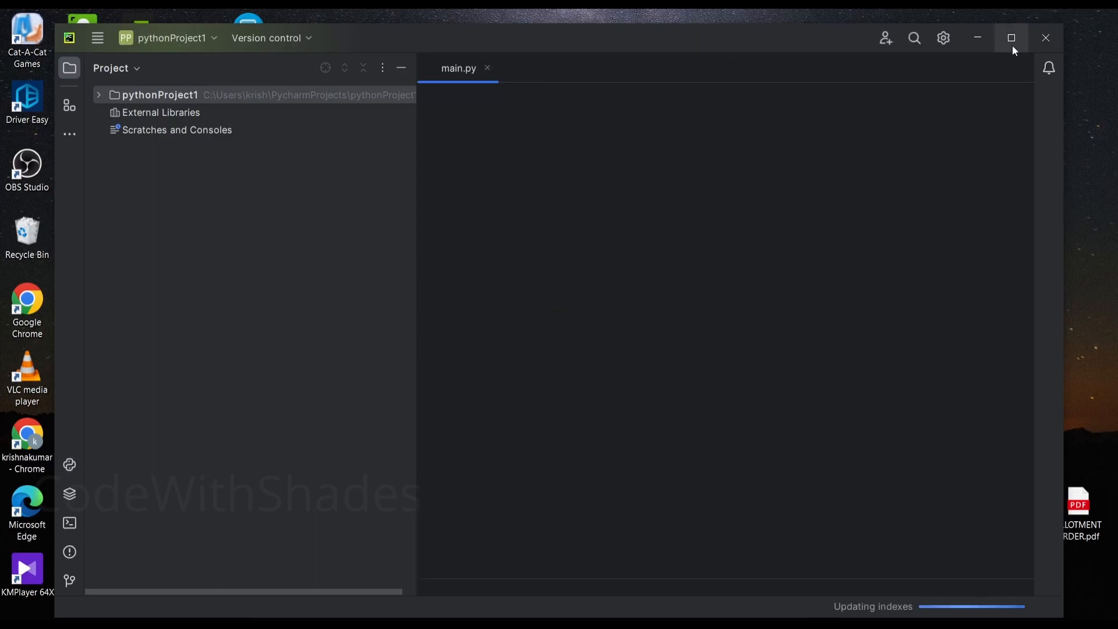
{"action": "left_click", "coordinate": [1011, 37]}
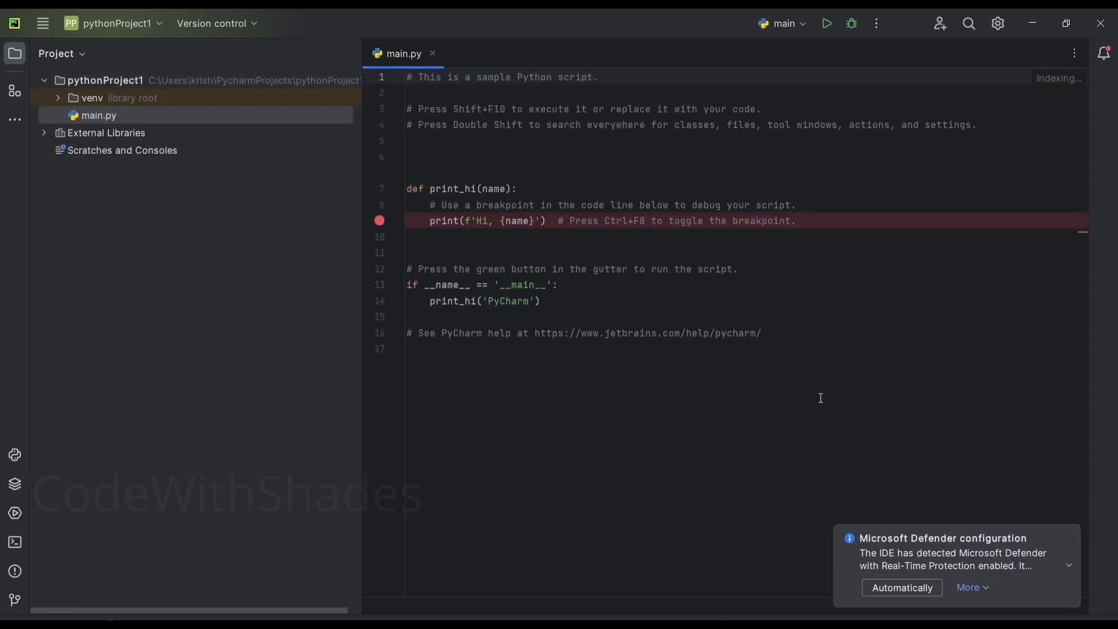
Inspect the breakpoint on line 9 of main.py and run the sample script
{"action": "left_click", "coordinate": [553, 301]}
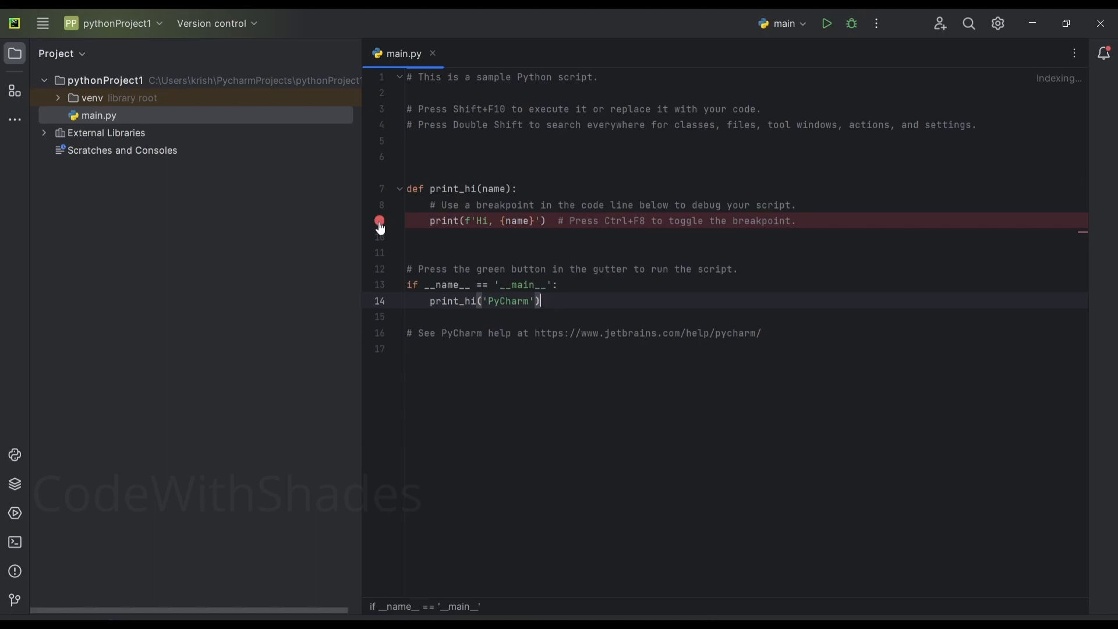
{"action": "mouse_move", "coordinate": [381, 229]}
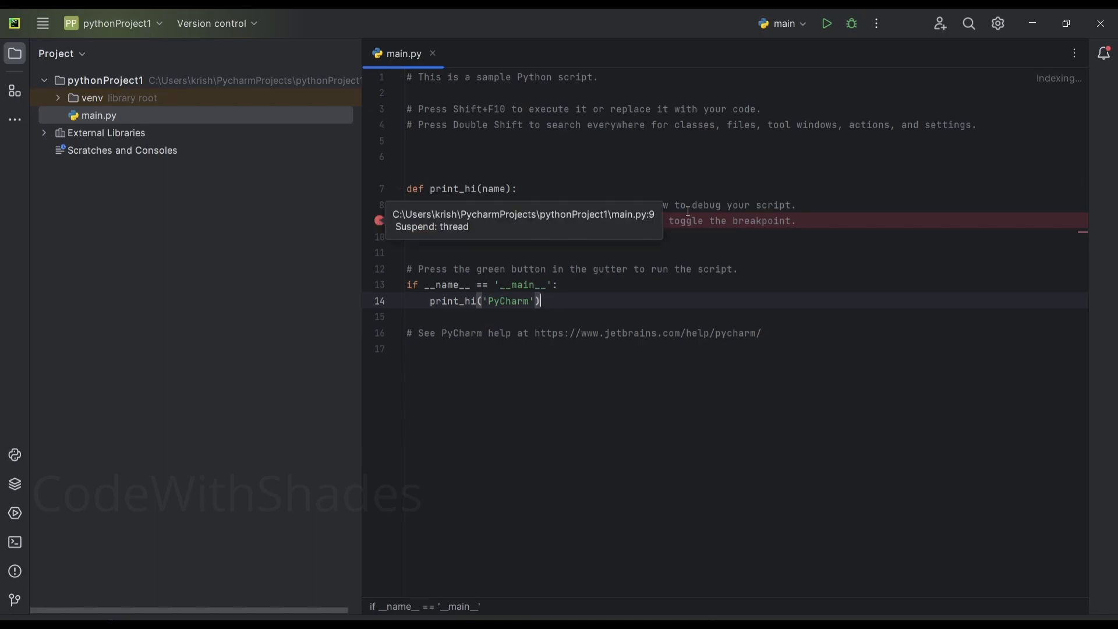
{"action": "left_click", "coordinate": [819, 24]}
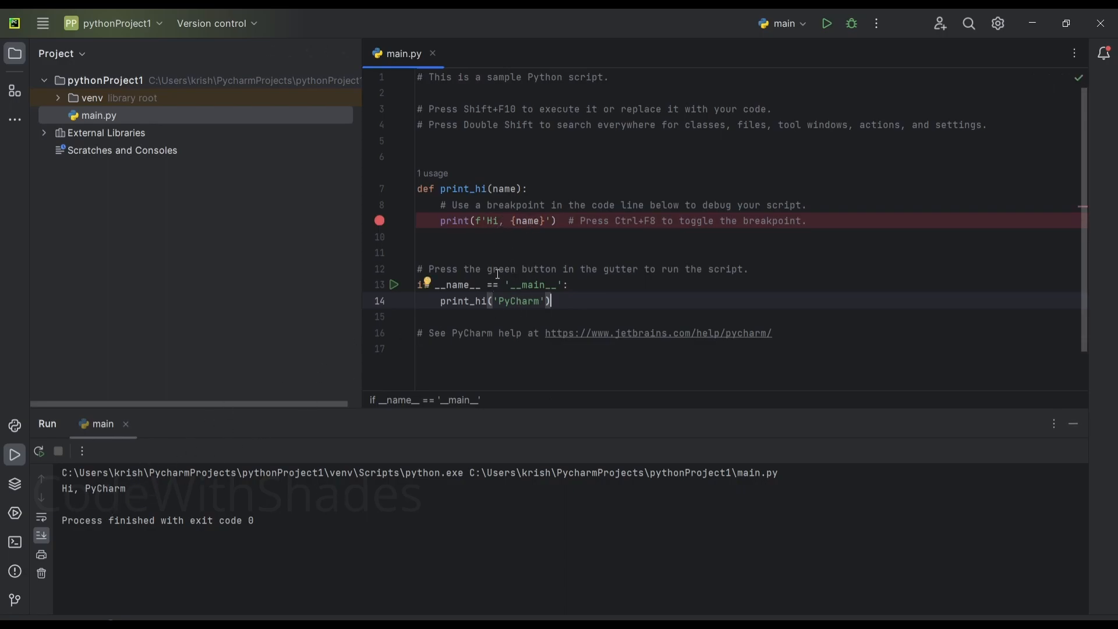
{"action": "mouse_move", "coordinate": [1088, 159]}
{"action": "left_mouse_down"}
{"action": "mouse_move", "coordinate": [1086, 225]}
{"action": "mouse_move", "coordinate": [1088, 140]}
{"action": "left_mouse_up"}
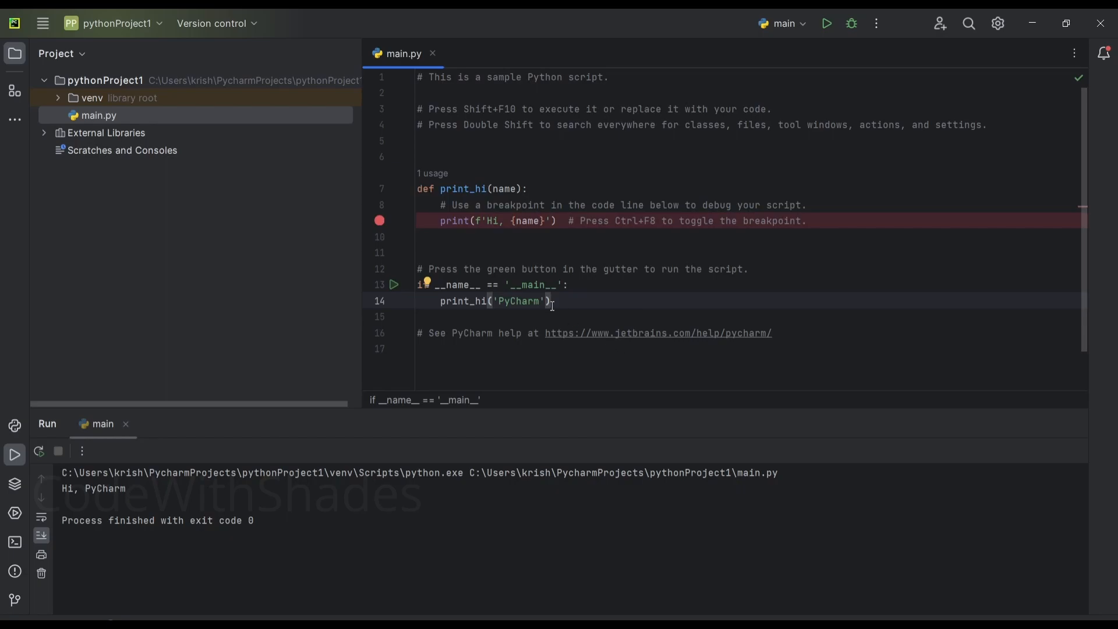
Replace the print_hi argument on line 14 with 'dude' and run main.py again
{"action": "double_click", "coordinate": [524, 302]}
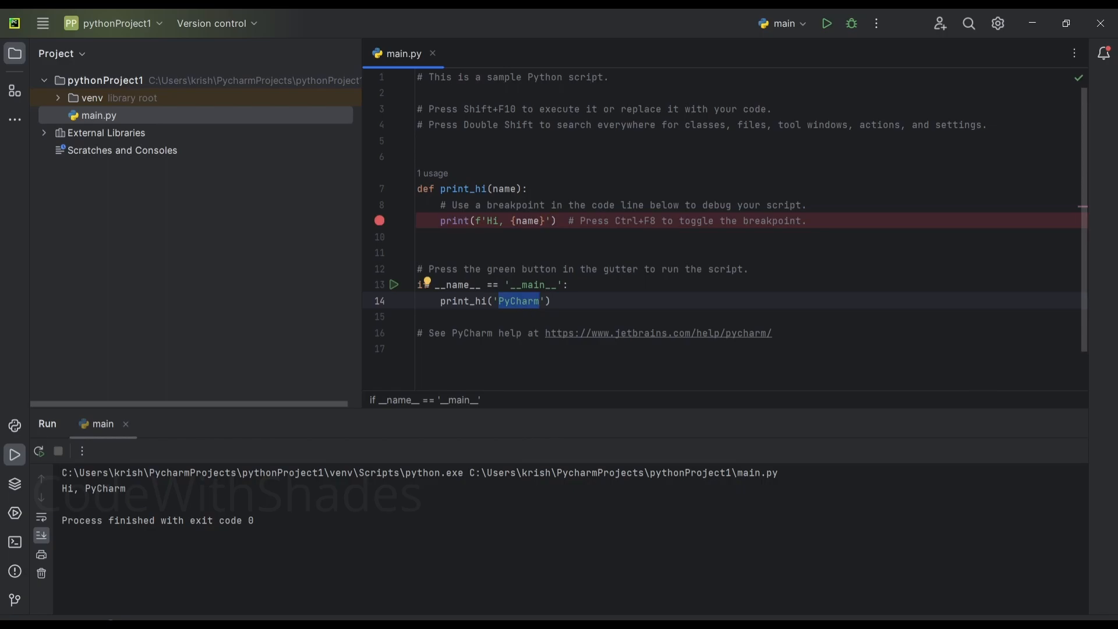
{"action": "type", "text": "dude"}
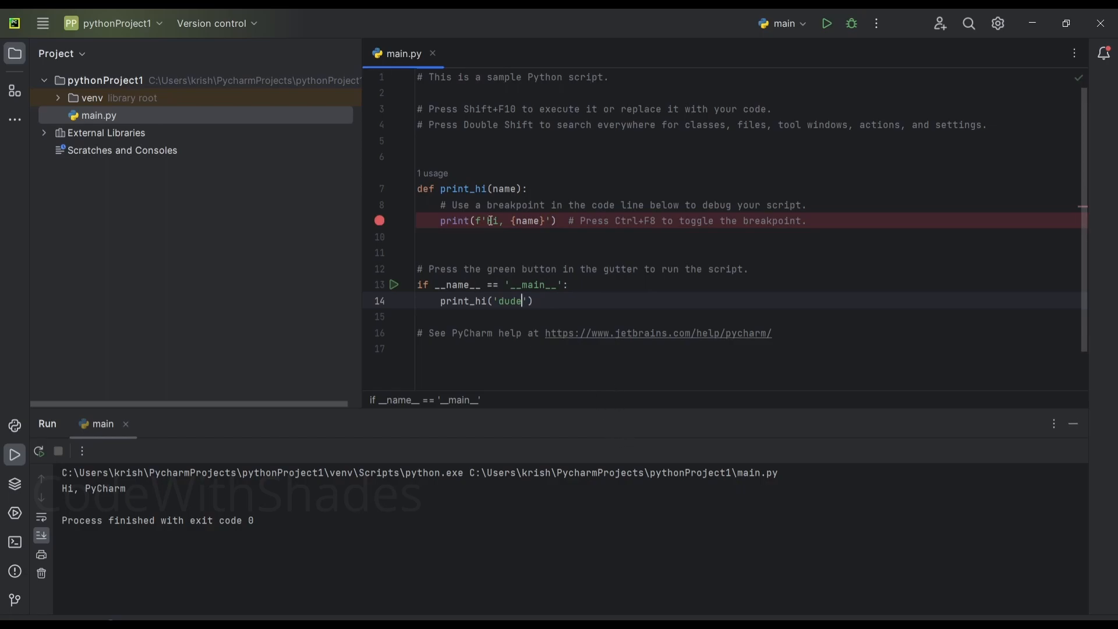
{"action": "left_click", "coordinate": [827, 24]}
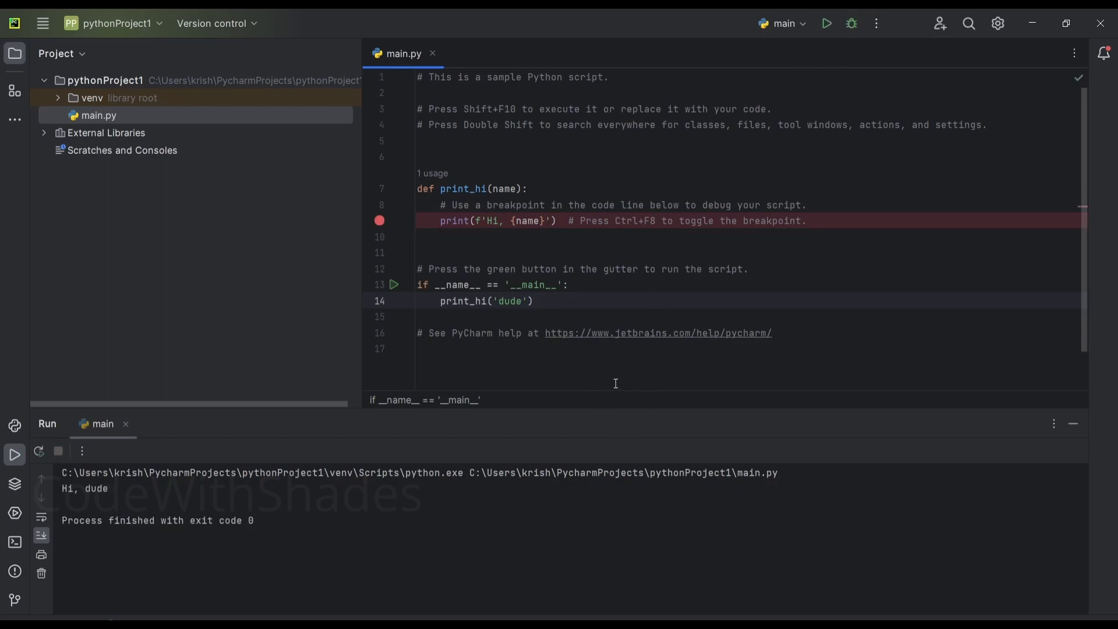